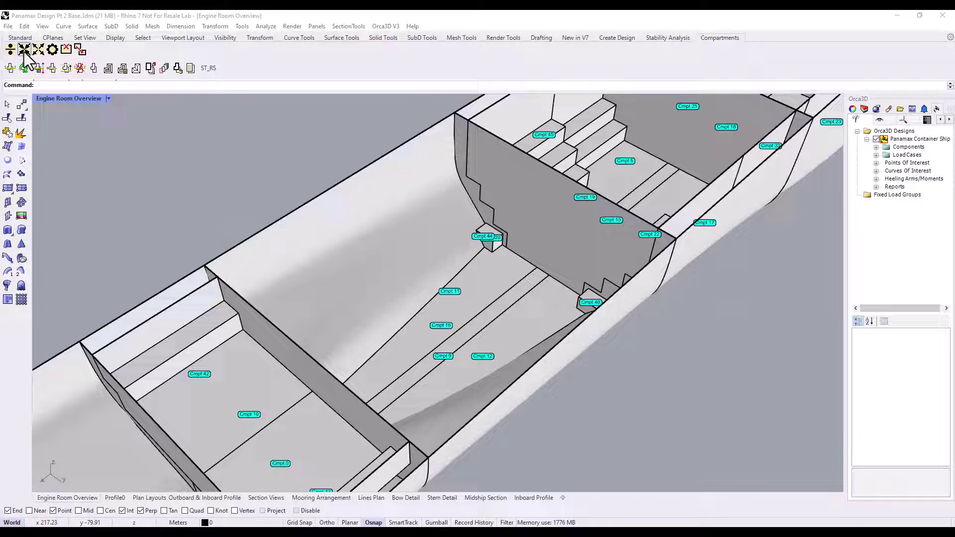
Join Cmpt 12, Cmpt 9, Cmpt 11 and the neighbouring floor compartment into one compartment
{"action": "left_click", "coordinate": [24, 52]}
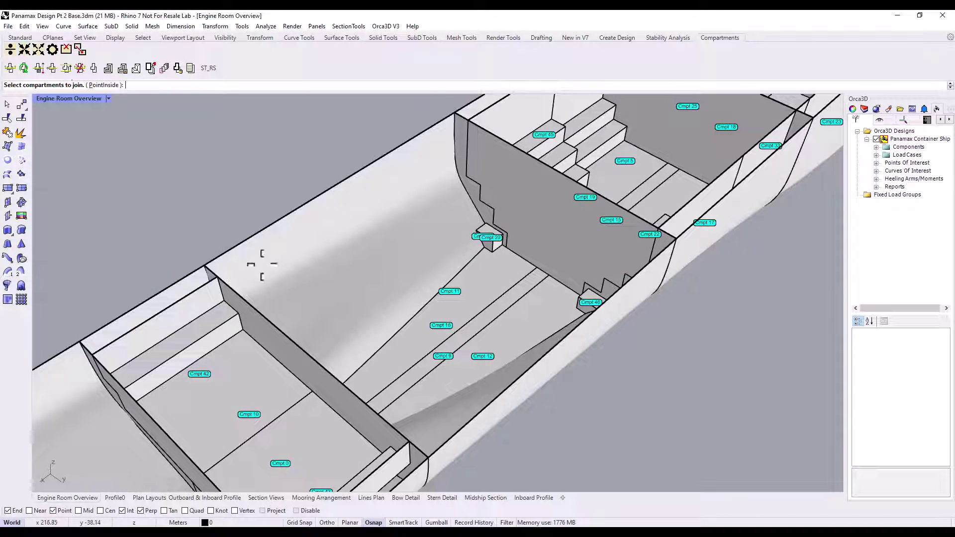
{"action": "left_click", "coordinate": [484, 356]}
{"action": "left_click", "coordinate": [457, 350]}
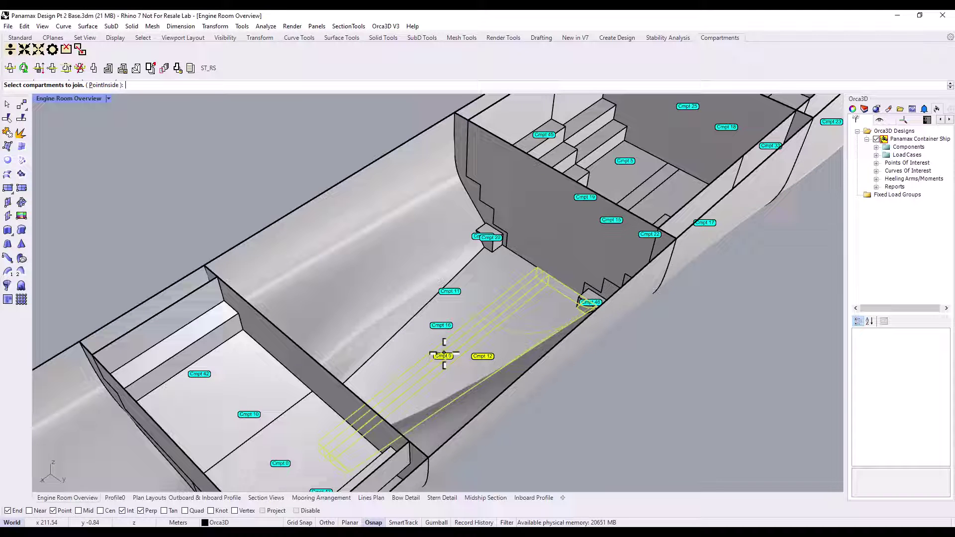
{"action": "left_click", "coordinate": [437, 324]}
{"action": "left_click", "coordinate": [450, 292]}
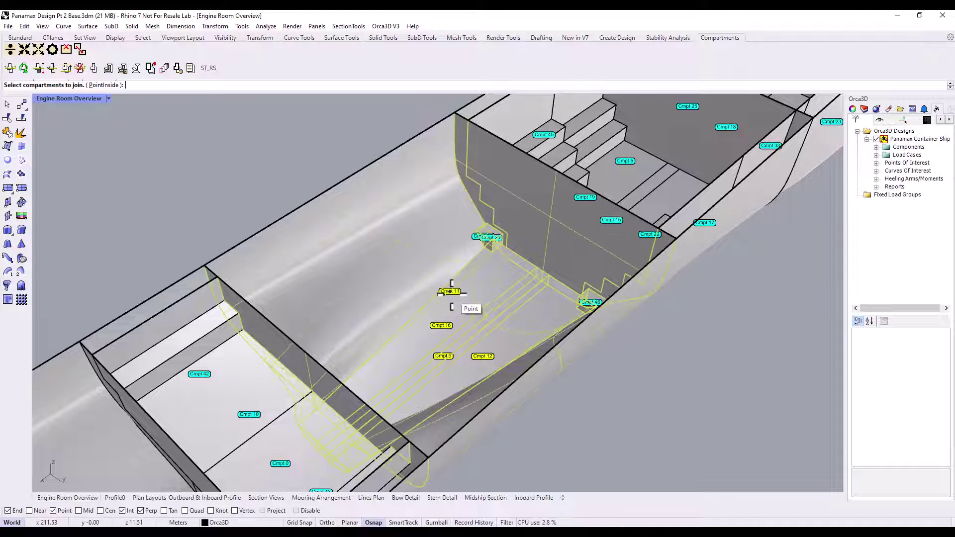
{"action": "key", "text": "Return"}
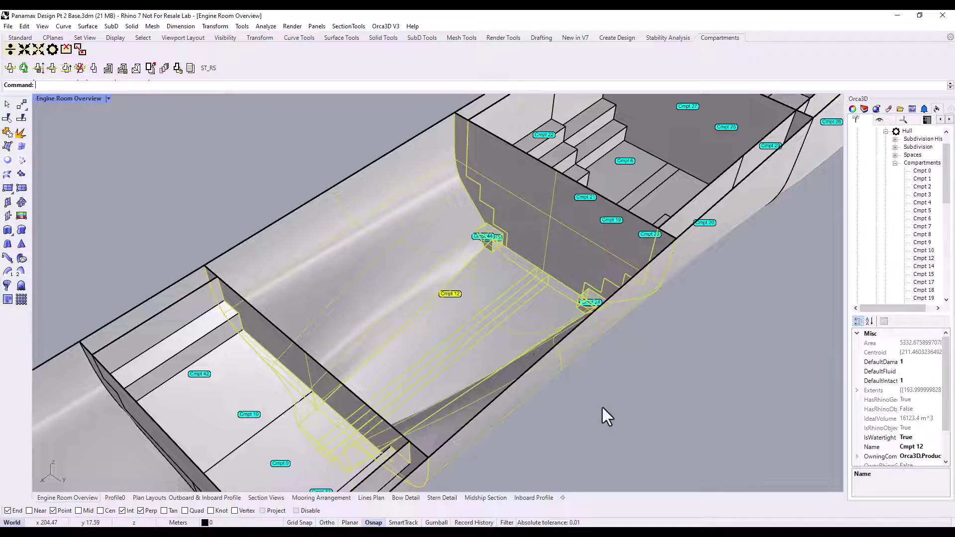
{"action": "mouse_move", "coordinate": [602, 408]}
{"action": "right_mouse_down"}
{"action": "mouse_move", "coordinate": [525, 290]}
{"action": "mouse_move", "coordinate": [526, 314]}
{"action": "mouse_move", "coordinate": [595, 401]}
{"action": "right_mouse_up"}
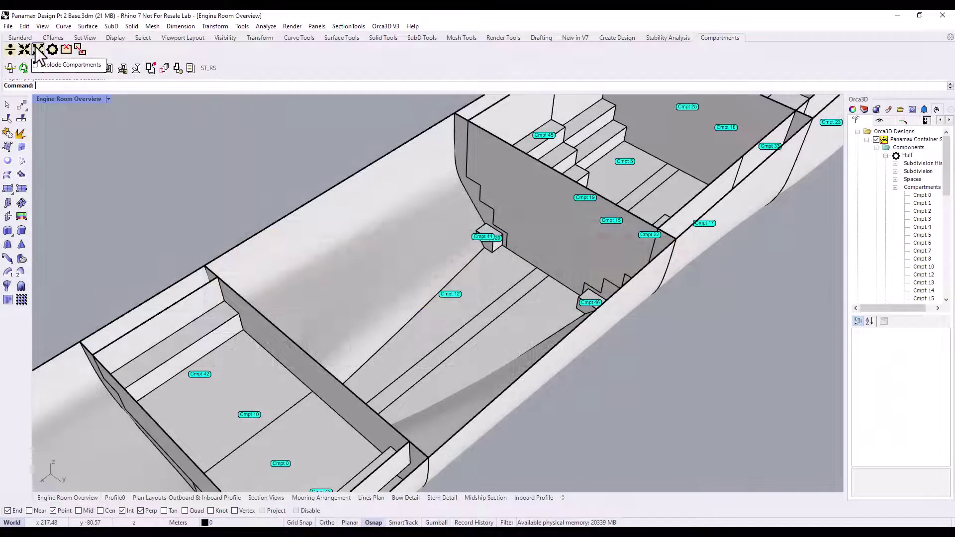
Explode the merged Cmpt 12 into separate compartments Cmpt 12-0 through Cmpt 12-3
{"action": "left_click", "coordinate": [38, 49]}
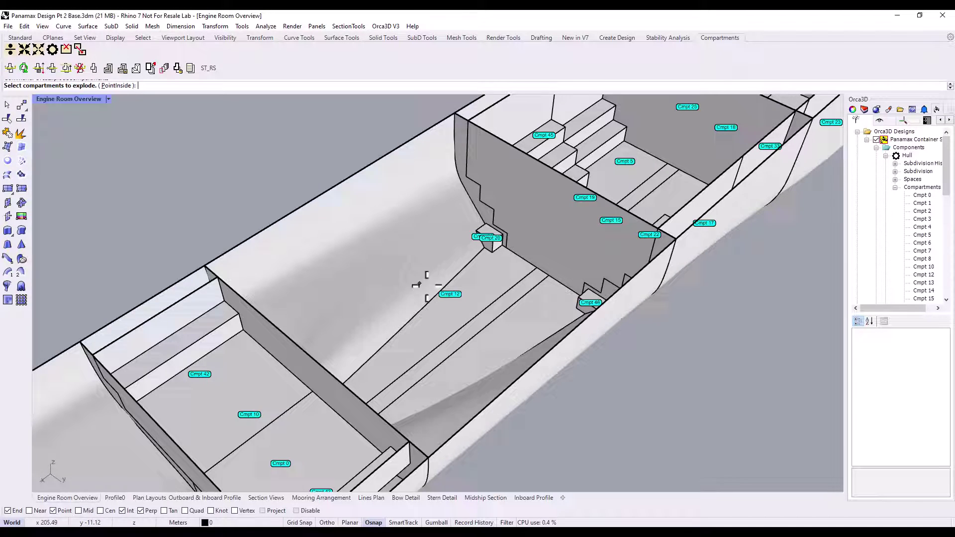
{"action": "left_click", "coordinate": [453, 294]}
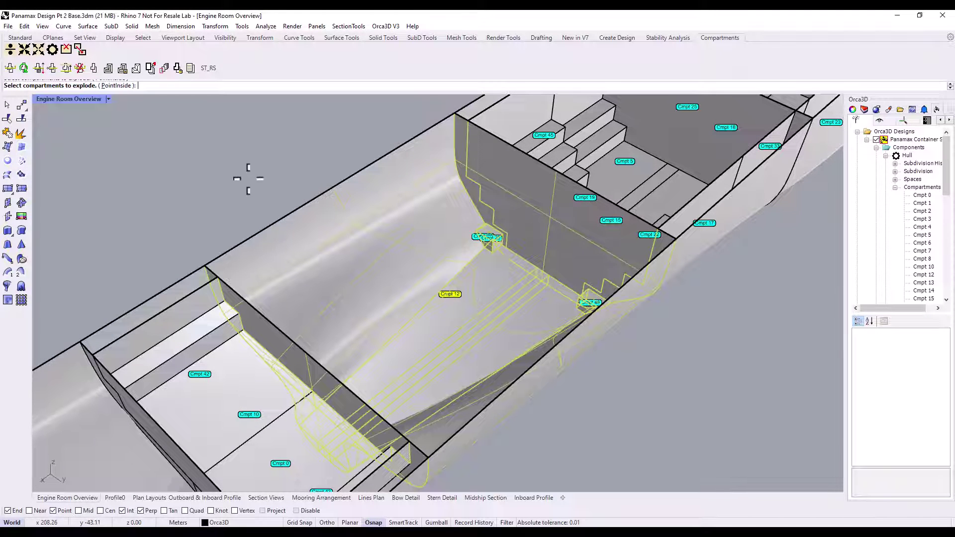
{"action": "key", "text": "Return"}
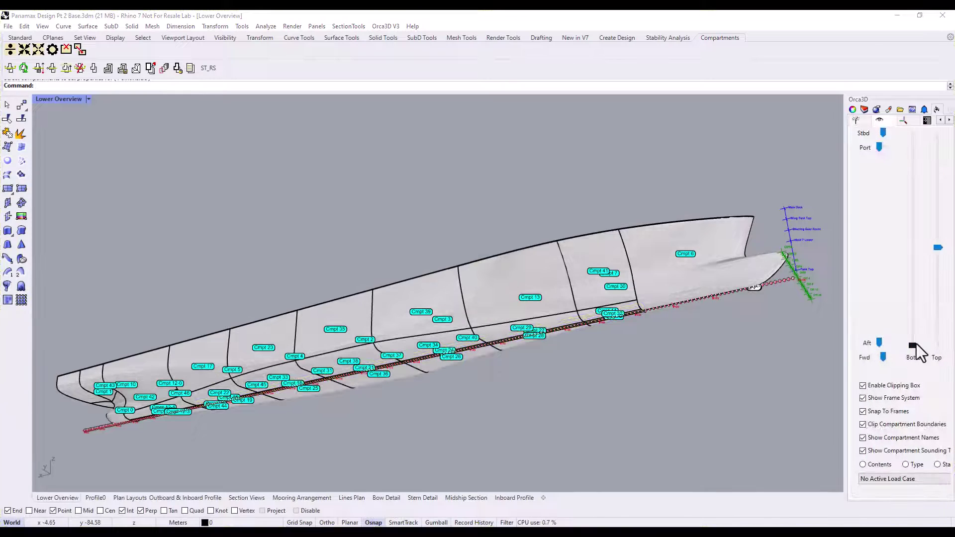
Pick the transverse dividing faces along the keel from Fr40 aft toward Fr190 for removal
{"action": "scroll", "coordinate": [498, 309], "scroll_direction": "up", "scroll_amount": 5}
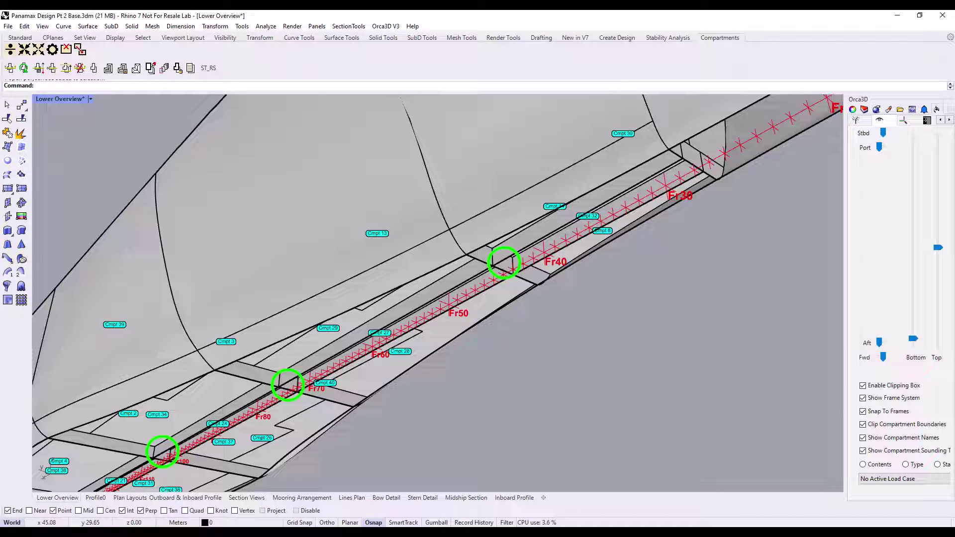
{"action": "left_click", "coordinate": [66, 49]}
{"action": "left_click", "coordinate": [505, 272]}
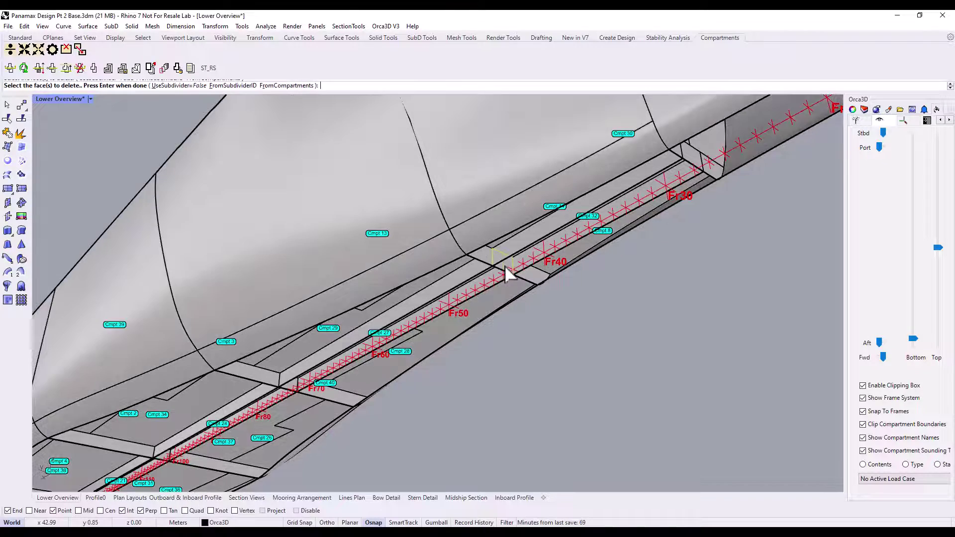
{"action": "scroll", "coordinate": [433, 305], "scroll_direction": "up", "scroll_amount": 4}
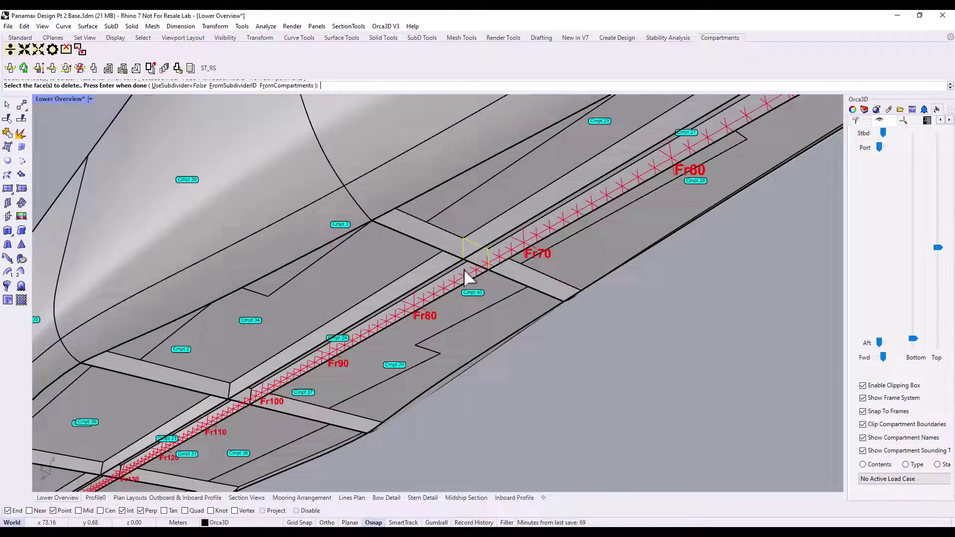
{"action": "right_click_drag", "start_coordinate": [465, 277], "coordinate": [601, 248]}
{"action": "right_click_drag", "start_coordinate": [328, 388], "coordinate": [589, 219]}
{"action": "scroll", "coordinate": [375, 342], "scroll_direction": "up", "scroll_amount": 2}
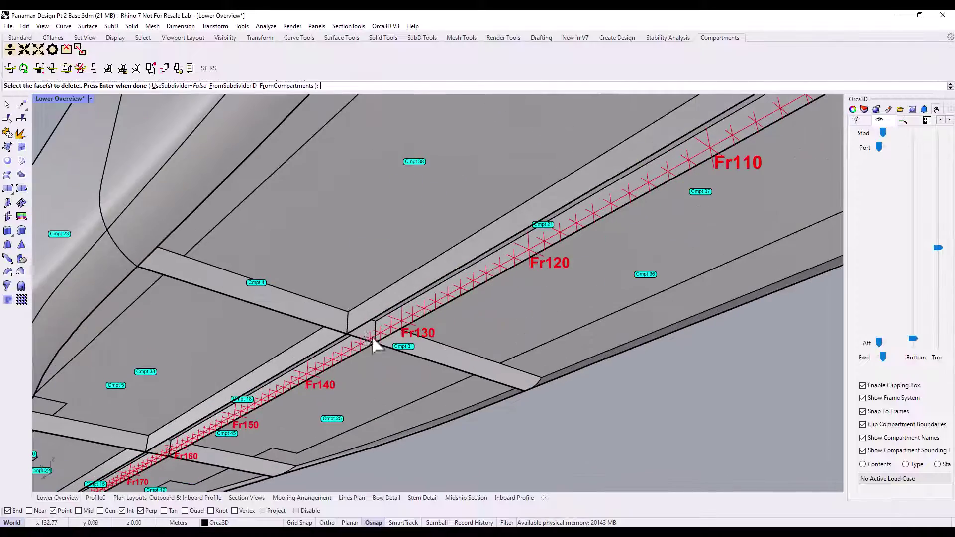
{"action": "right_click_drag", "start_coordinate": [375, 341], "coordinate": [650, 238]}
{"action": "scroll", "coordinate": [254, 402], "scroll_direction": "up", "scroll_amount": 1}
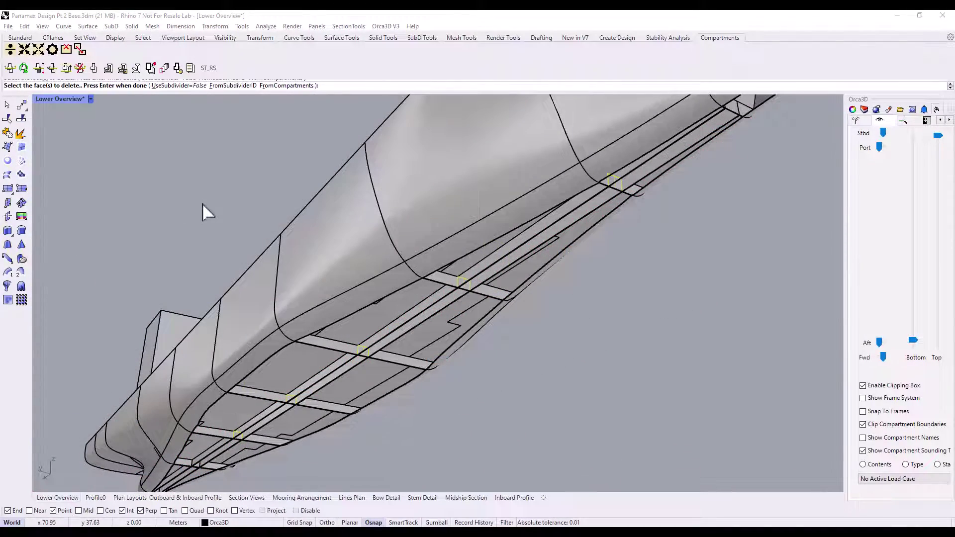
Confirm deleting the picked faces and select the merged keel compartment Cmpt 15
{"action": "key", "text": "Return"}
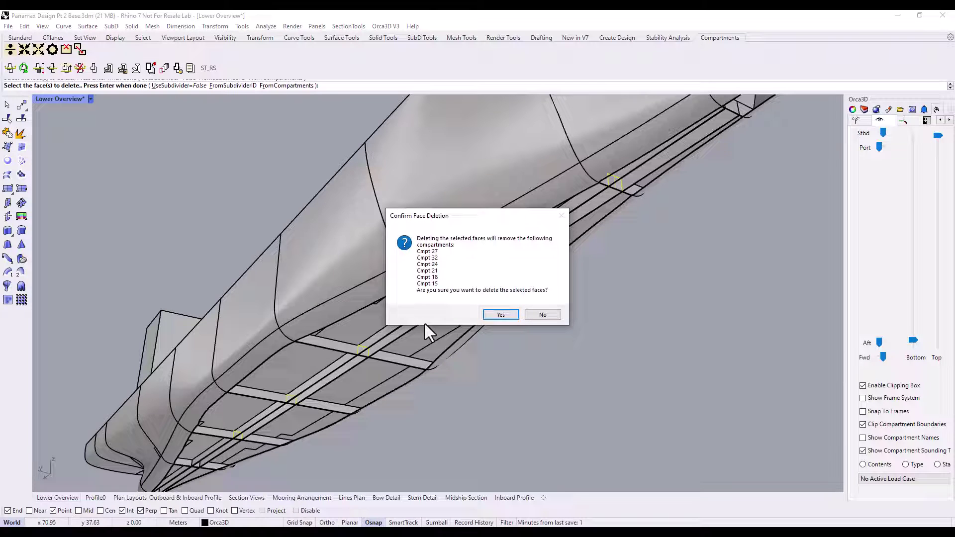
{"action": "left_click", "coordinate": [510, 315]}
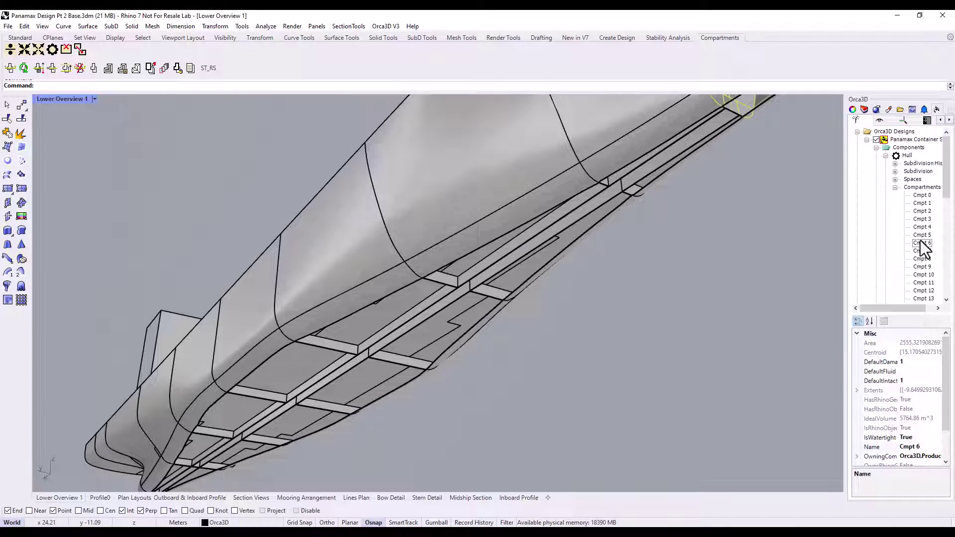
{"action": "scroll", "coordinate": [921, 241], "scroll_direction": "down", "scroll_amount": 2}
{"action": "left_click", "coordinate": [926, 265]}
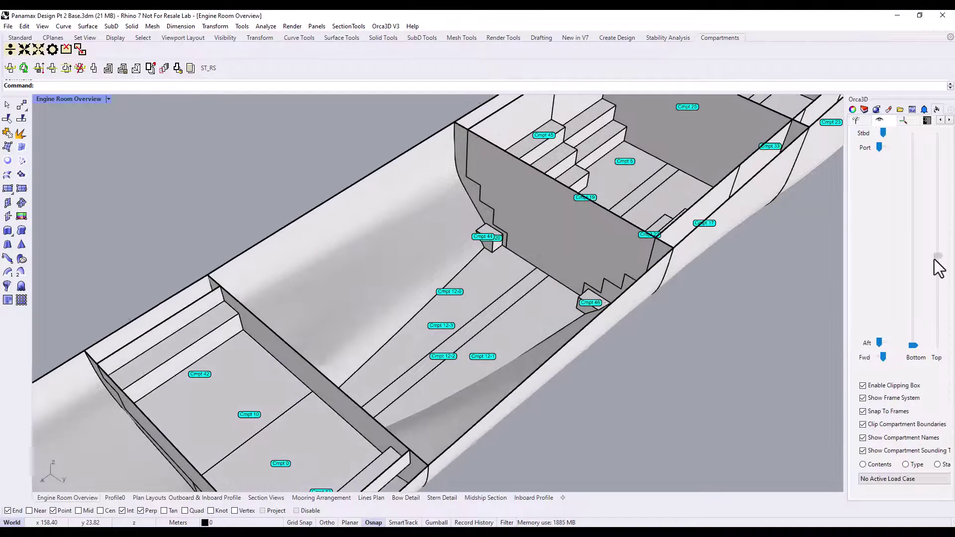
Zoom the Engine Room Overview to the small wedge-shaped Cmpt 44 near Fr180–Fr190
{"action": "left_click_drag", "start_coordinate": [938, 267], "coordinate": [938, 320]}
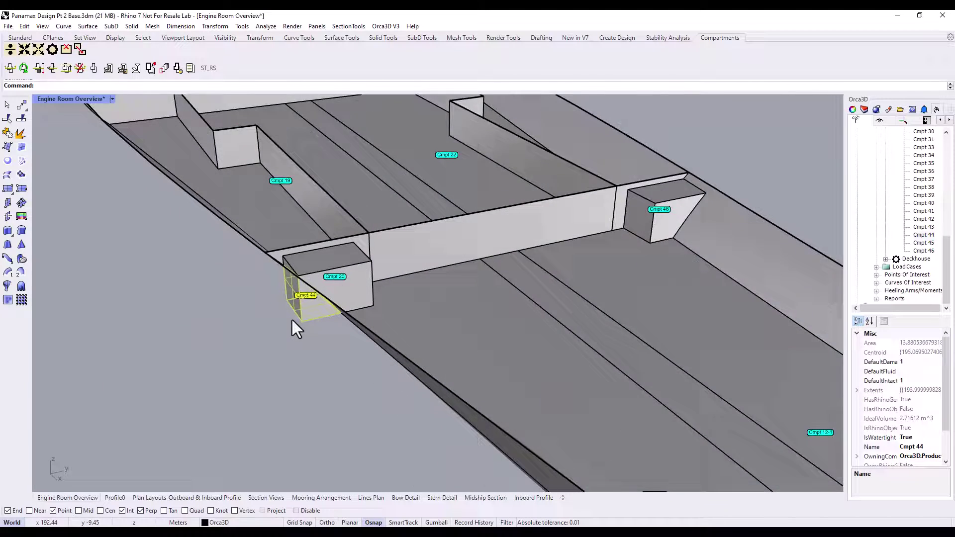
{"action": "scroll", "coordinate": [293, 330], "scroll_direction": "up", "scroll_amount": 2}
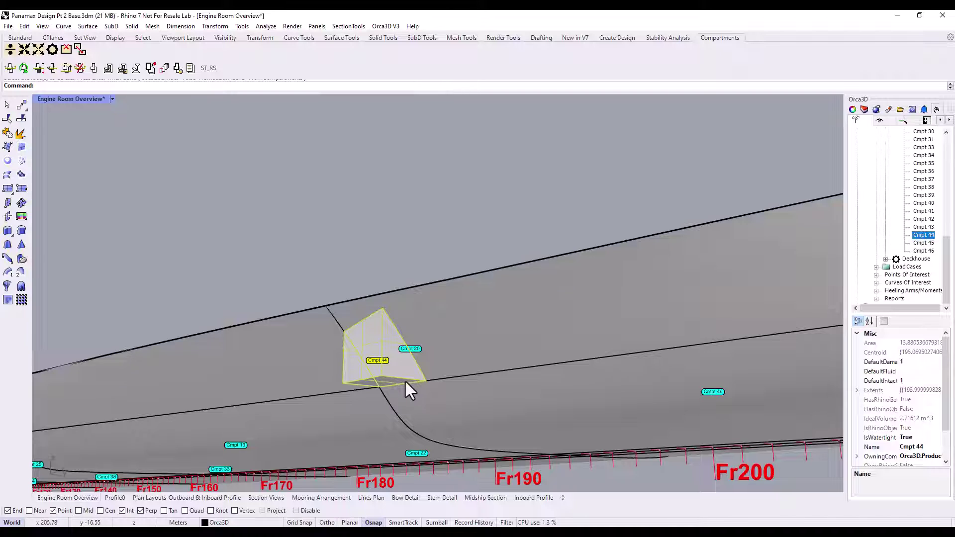
Remove Cmpt 44's outer face, accepting the external-face warning, then select Cmpt 20
{"action": "key", "text": "Escape"}
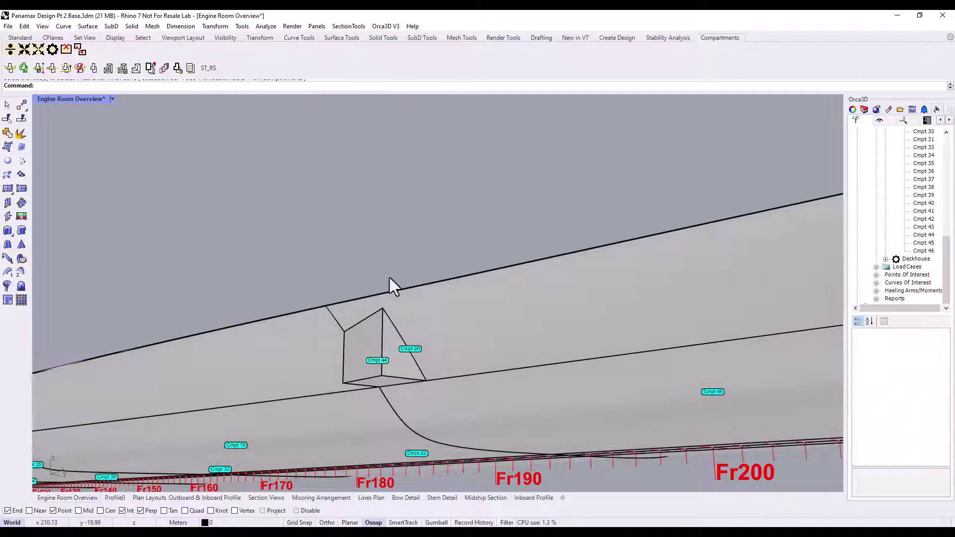
{"action": "left_click", "coordinate": [66, 49]}
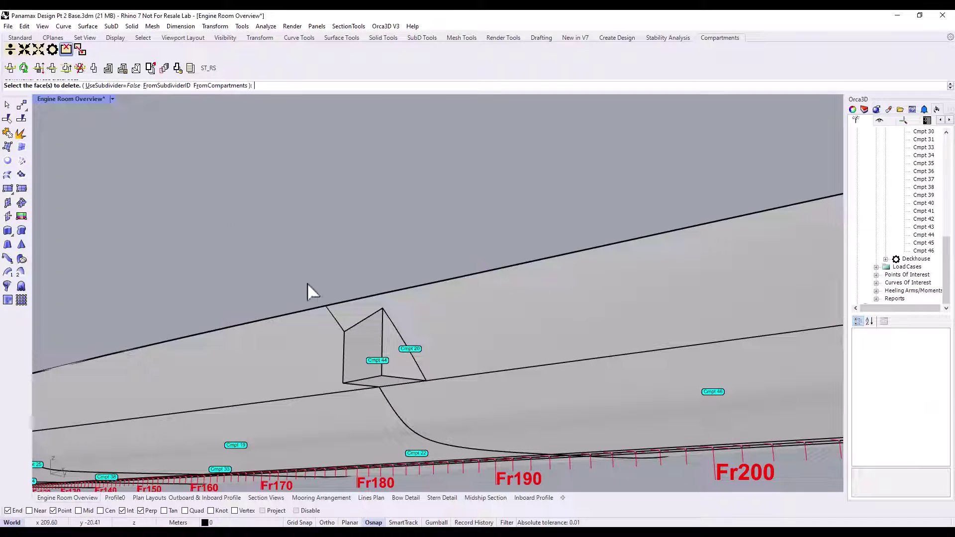
{"action": "left_click", "coordinate": [364, 345]}
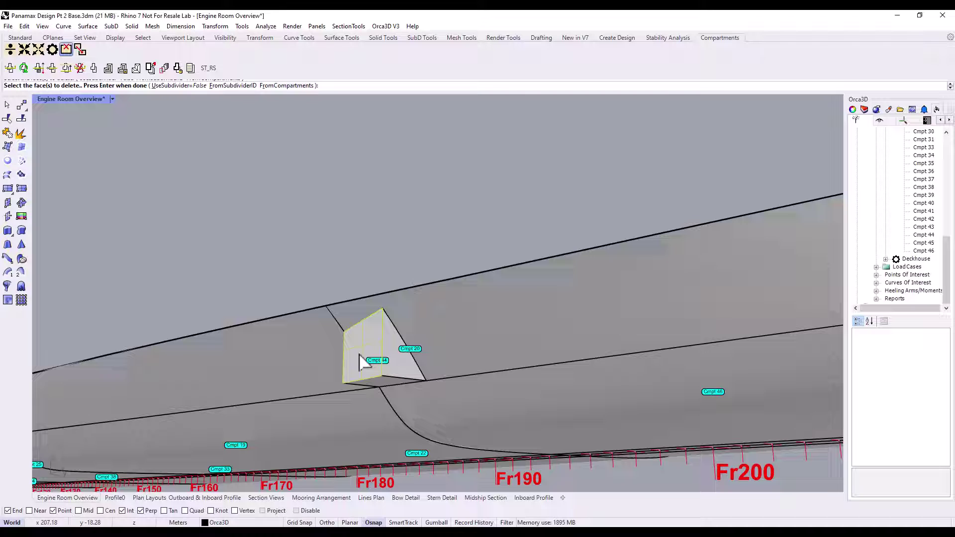
{"action": "key", "text": "Return"}
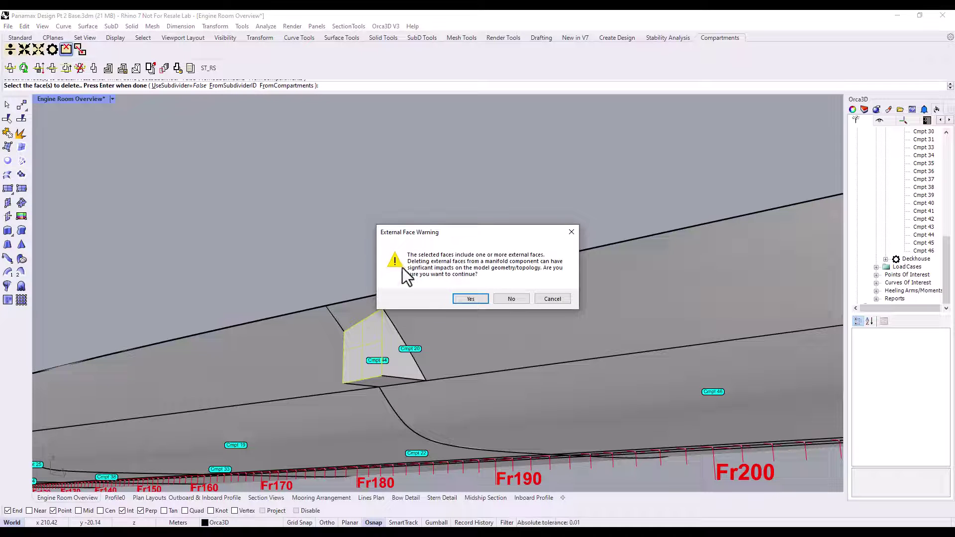
{"action": "left_click", "coordinate": [476, 301]}
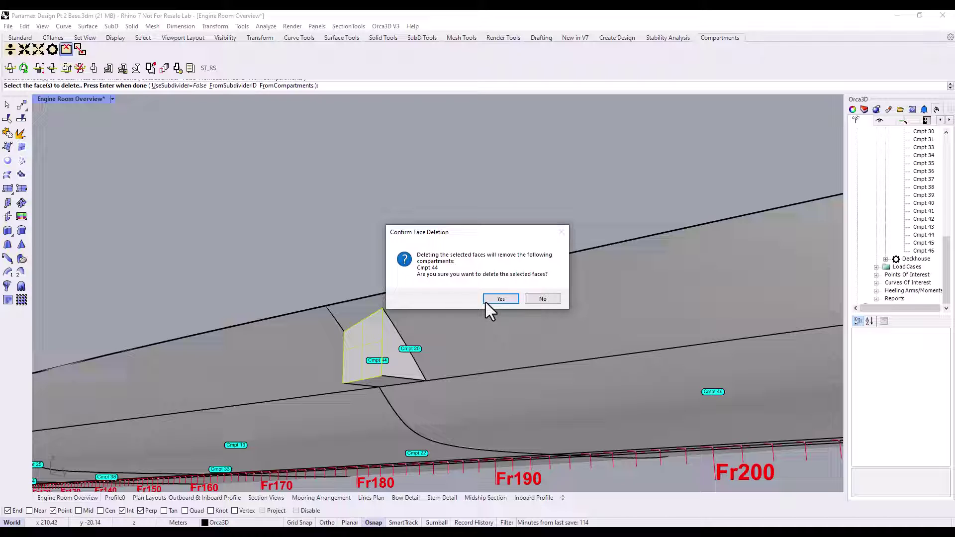
{"action": "left_click", "coordinate": [505, 303]}
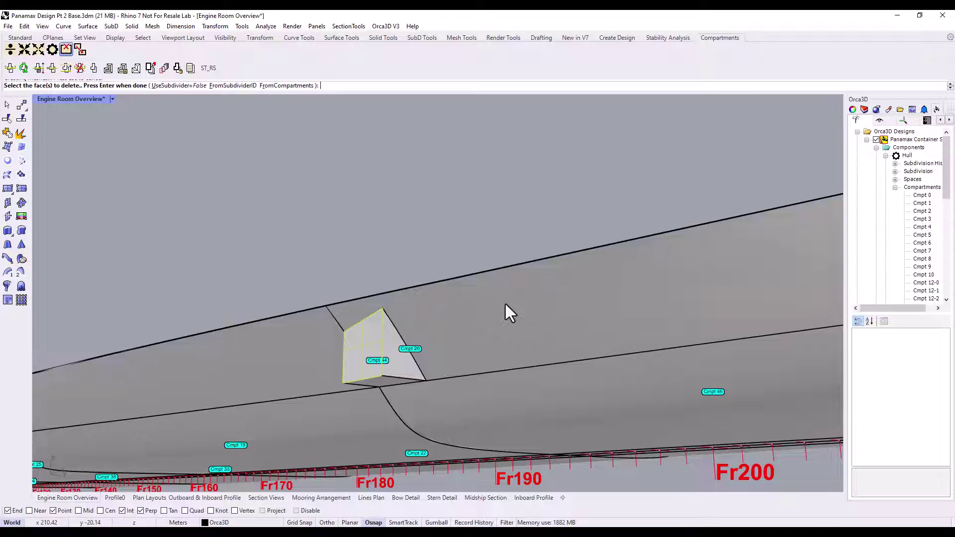
{"action": "key", "text": "Return"}
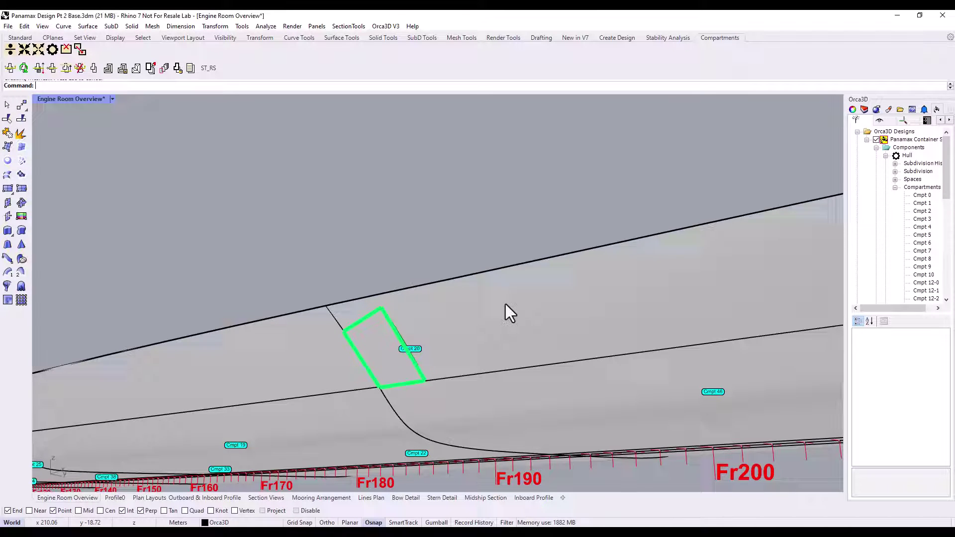
{"action": "right_click_drag", "start_coordinate": [506, 303], "coordinate": [420, 174]}
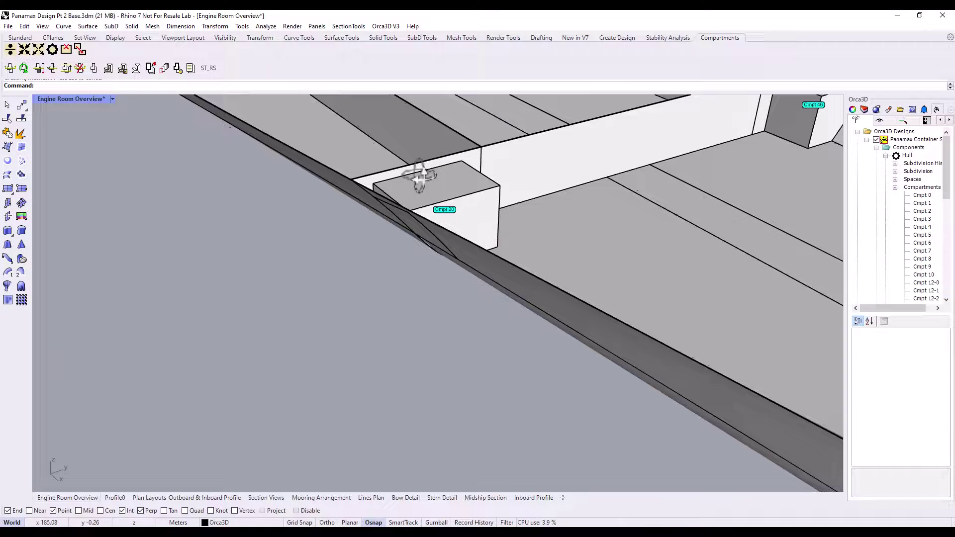
{"action": "left_click", "coordinate": [420, 174]}
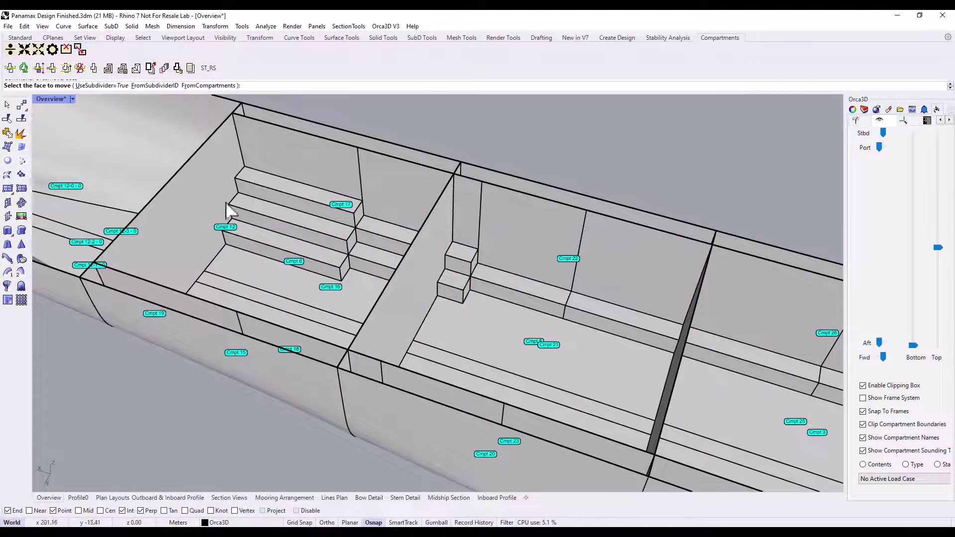
Move the hold's transverse bulkhead face to frame Fr161 and select Cmpt 5
{"action": "left_click", "coordinate": [404, 294]}
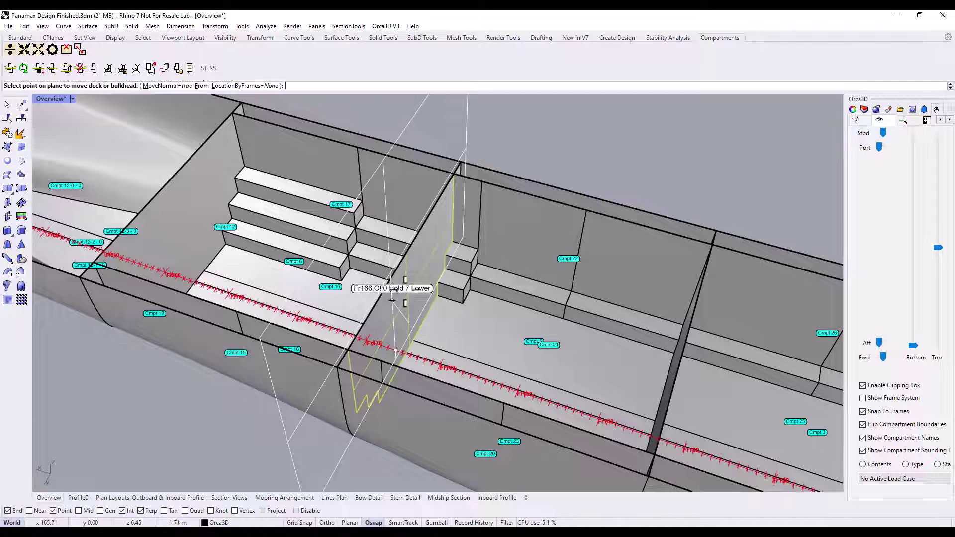
{"action": "left_click", "coordinate": [438, 308]}
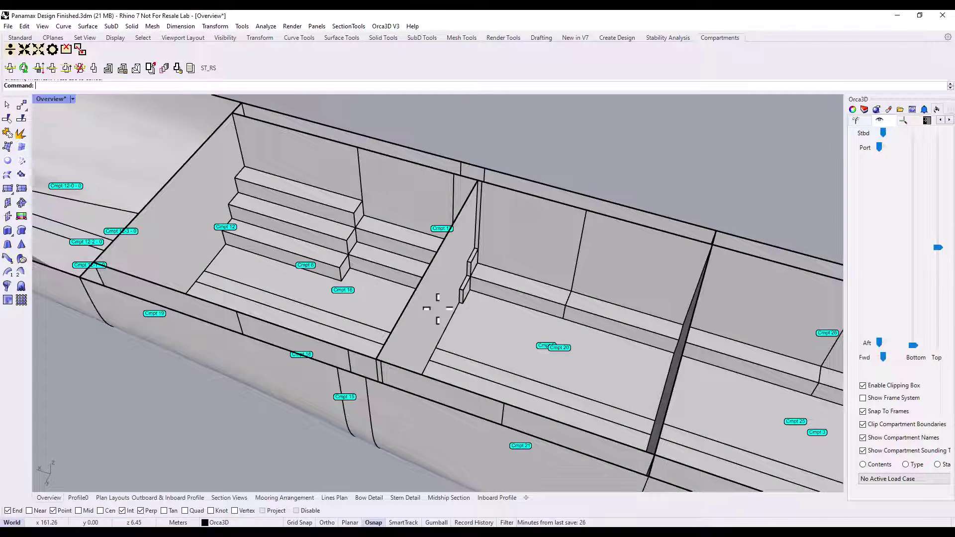
{"action": "left_click", "coordinate": [438, 309]}
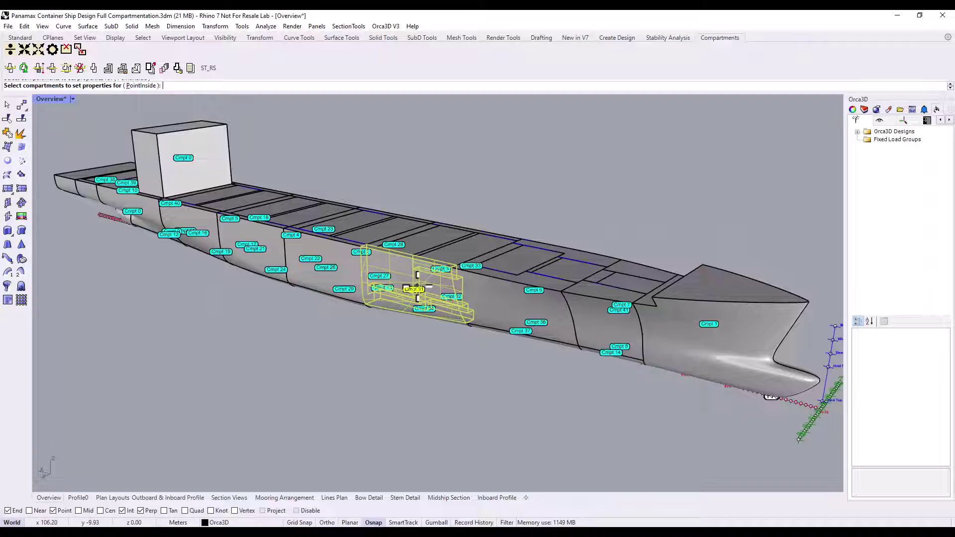
Rename Cmpt 31 to 'Stbd Wing Tank 3' and set its default permeability to 0.95
{"action": "key", "text": "Return"}
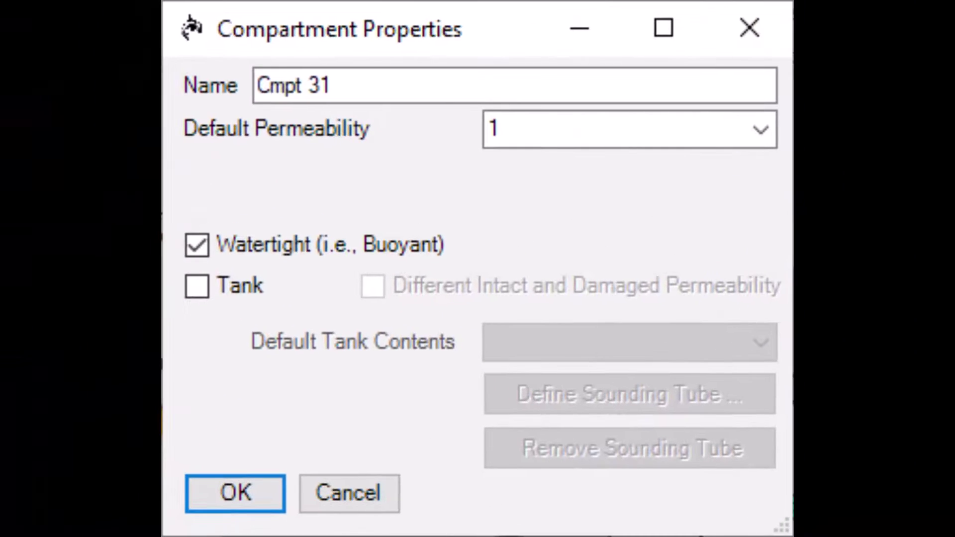
{"action": "left_click_drag", "start_coordinate": [453, 89], "coordinate": [254, 89]}
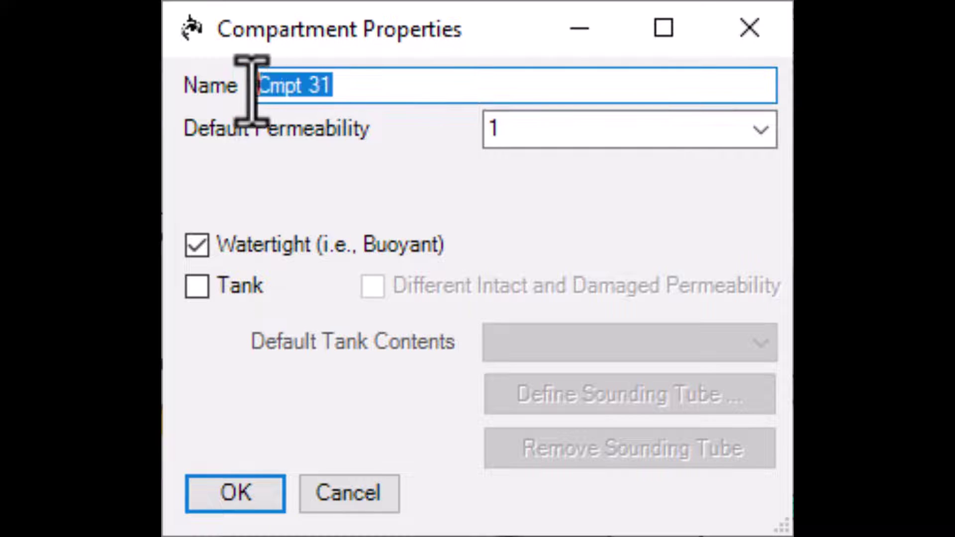
{"action": "type", "text": "Stbd Wing "}
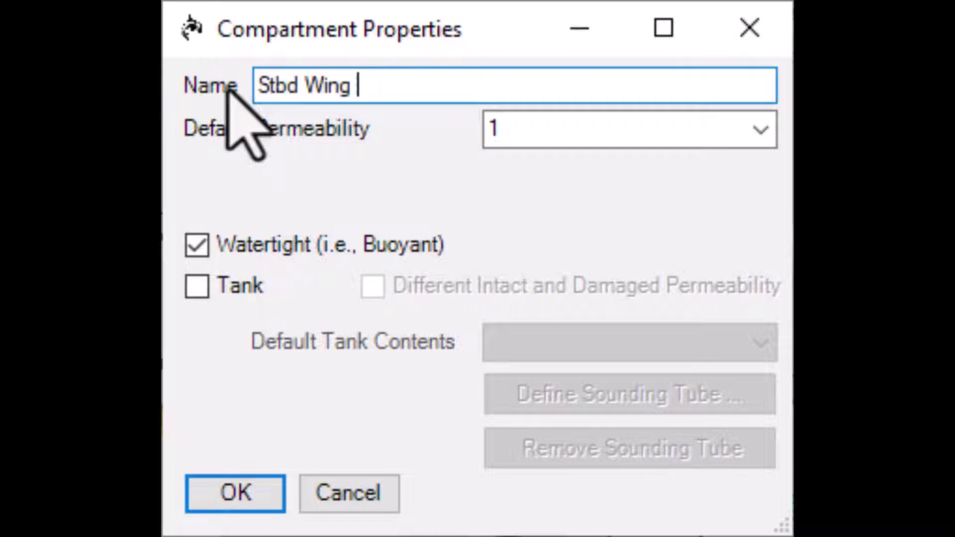
{"action": "type", "text": "Tank 3"}
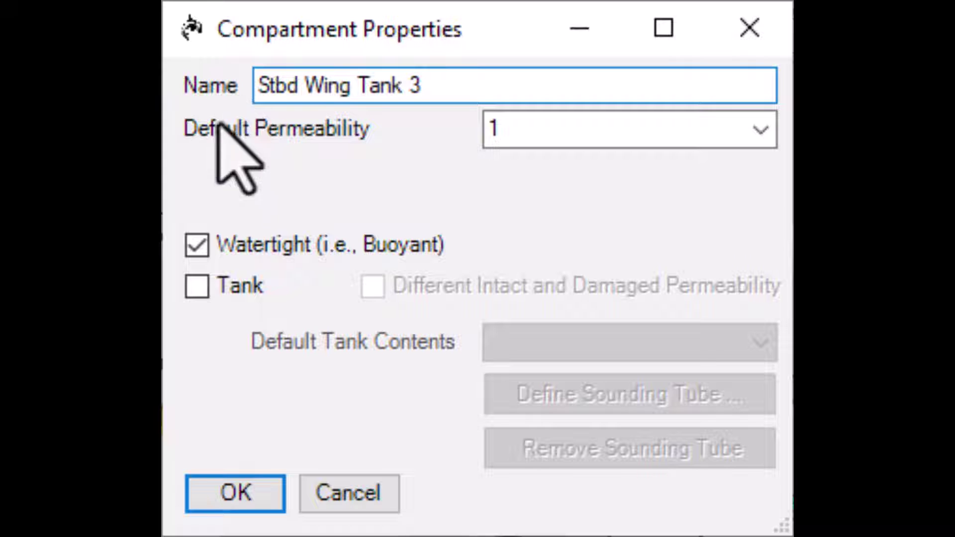
{"action": "left_click", "coordinate": [546, 139]}
{"action": "type", "text": "0.9"}
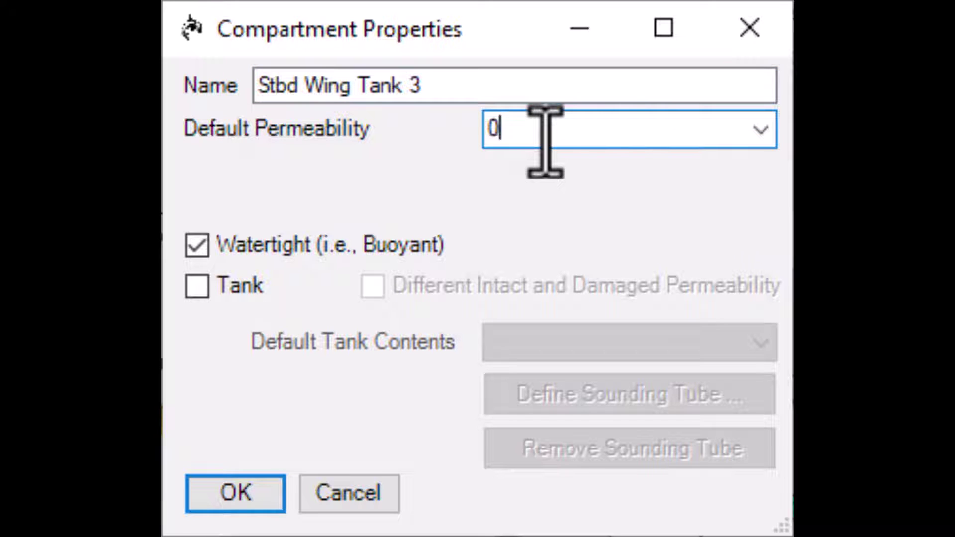
{"action": "type", "text": "5"}
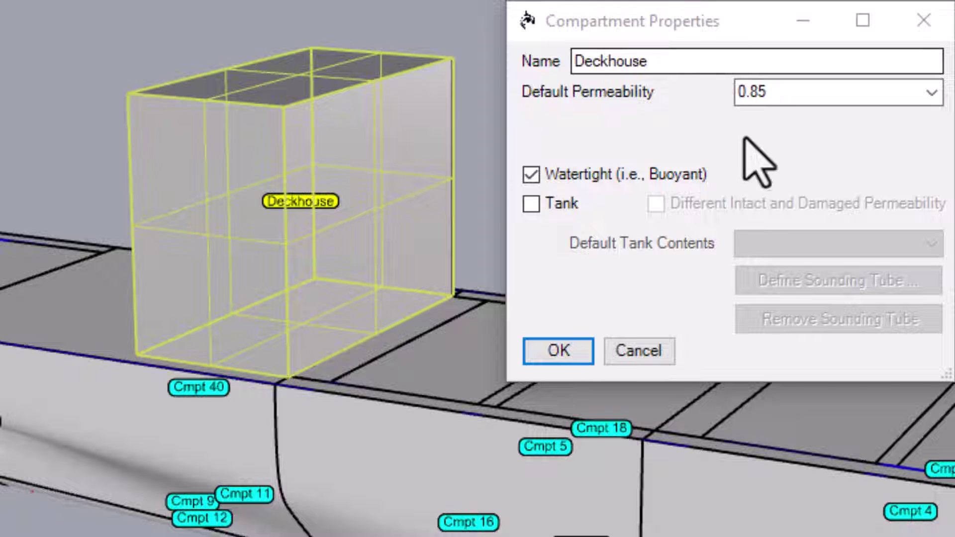
Mark Stbd Wing Tank 3 as a tank with Seawater as its default contents
{"action": "left_click", "coordinate": [680, 175]}
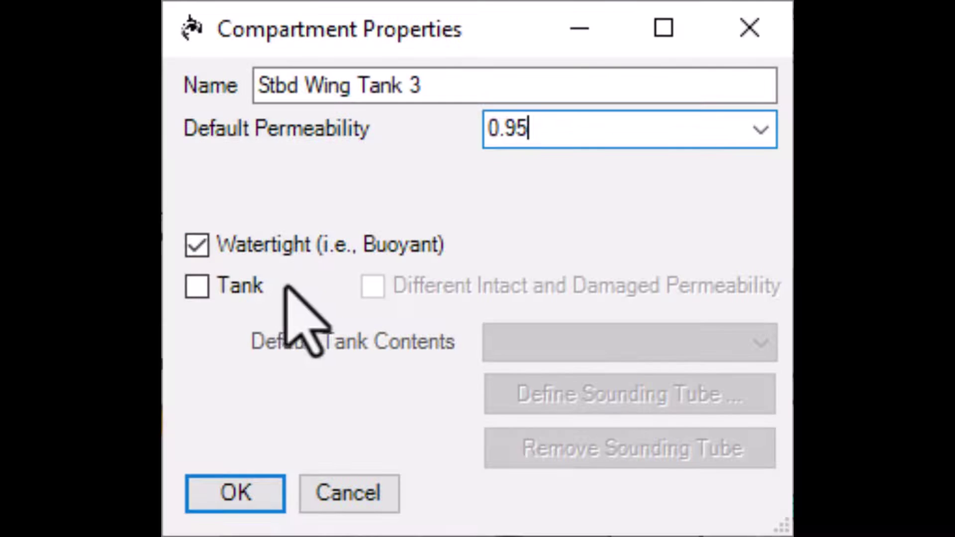
{"action": "left_click", "coordinate": [256, 298]}
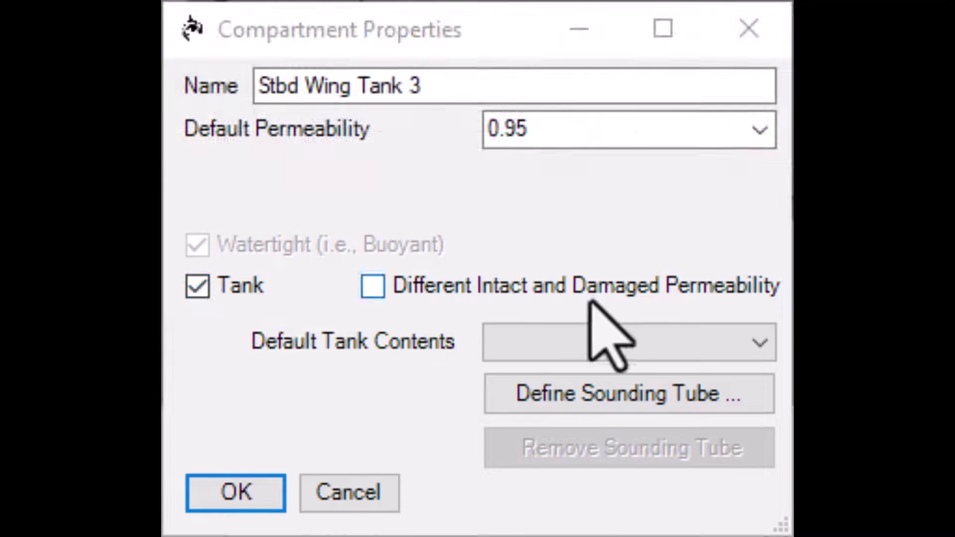
{"action": "left_click", "coordinate": [748, 344]}
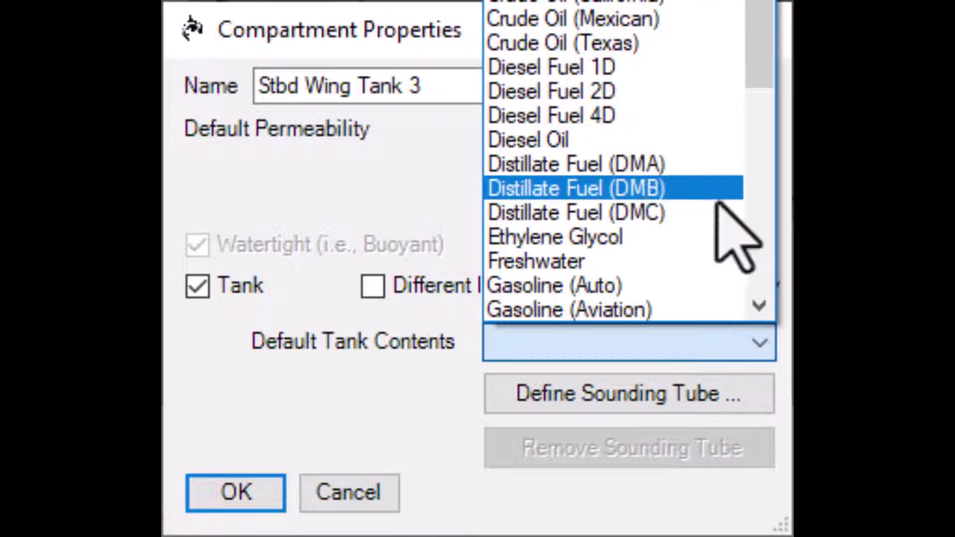
{"action": "scroll", "coordinate": [703, 69], "scroll_direction": "down", "scroll_amount": 4}
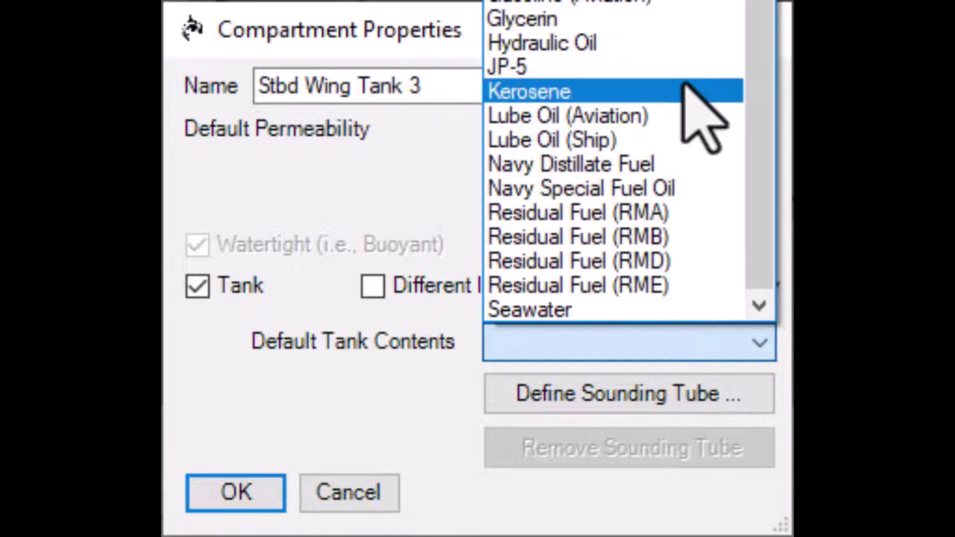
{"action": "left_click", "coordinate": [628, 313]}
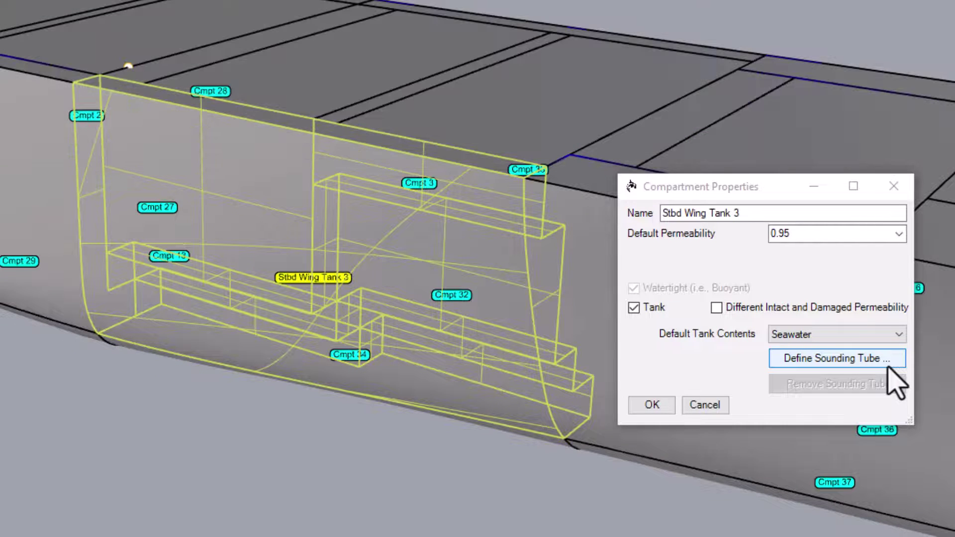
Draw a sounding tube from the tank bottom, bending then rising to the top corner, and accept
{"action": "left_click", "coordinate": [881, 360]}
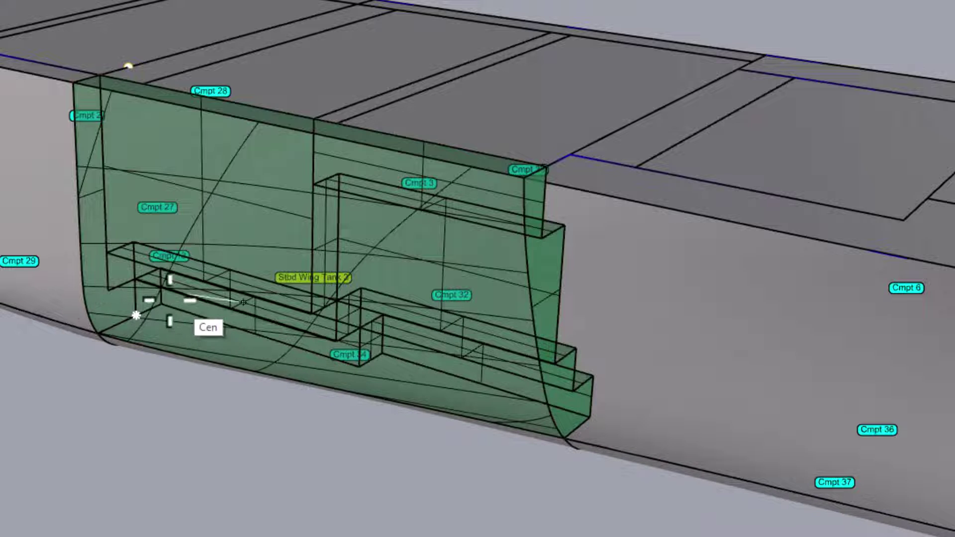
{"action": "left_click", "coordinate": [136, 317]}
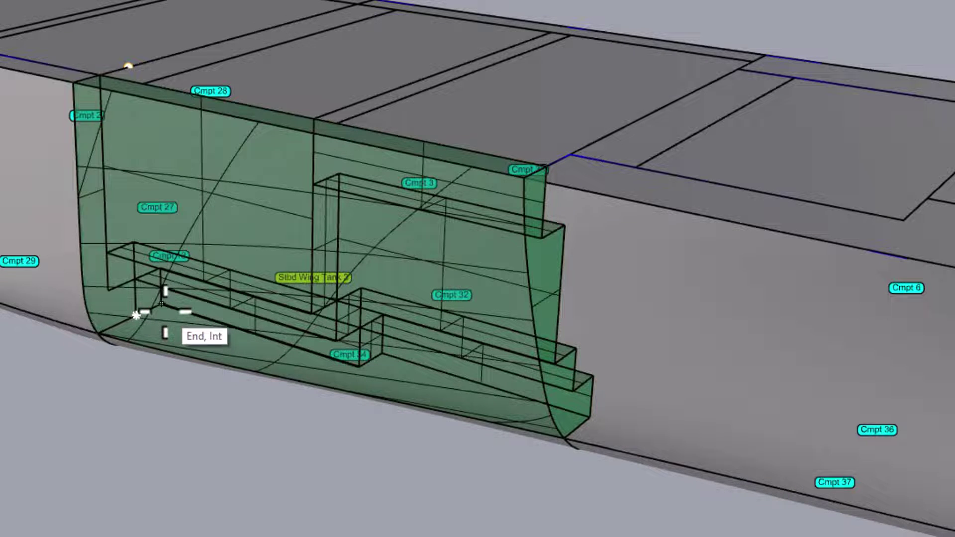
{"action": "left_click", "coordinate": [162, 303]}
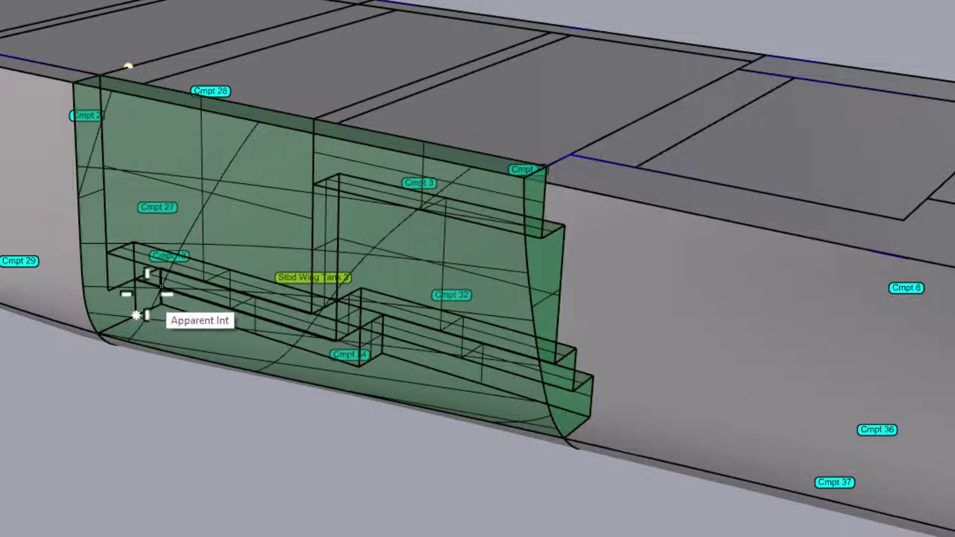
{"action": "left_click", "coordinate": [107, 254]}
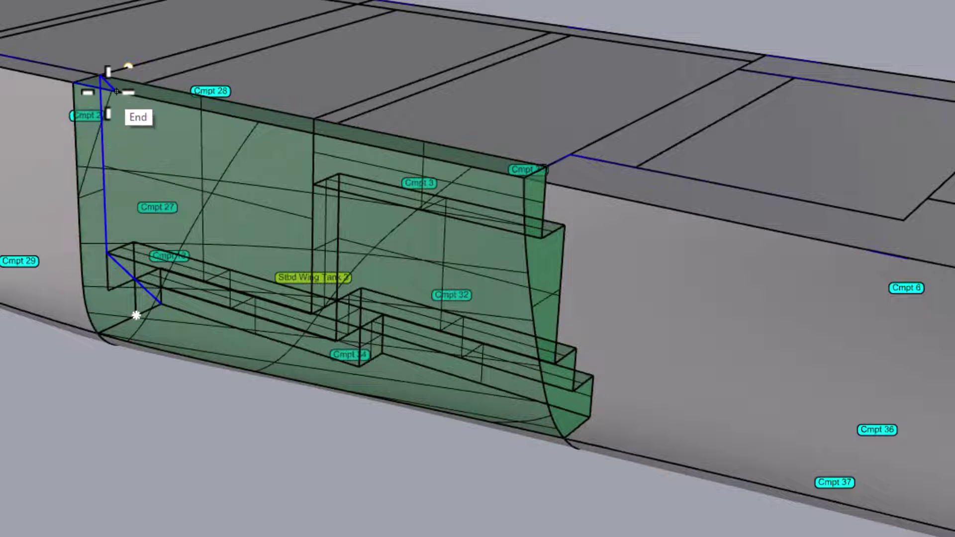
{"action": "left_click", "coordinate": [106, 89]}
{"action": "key", "text": "Return"}
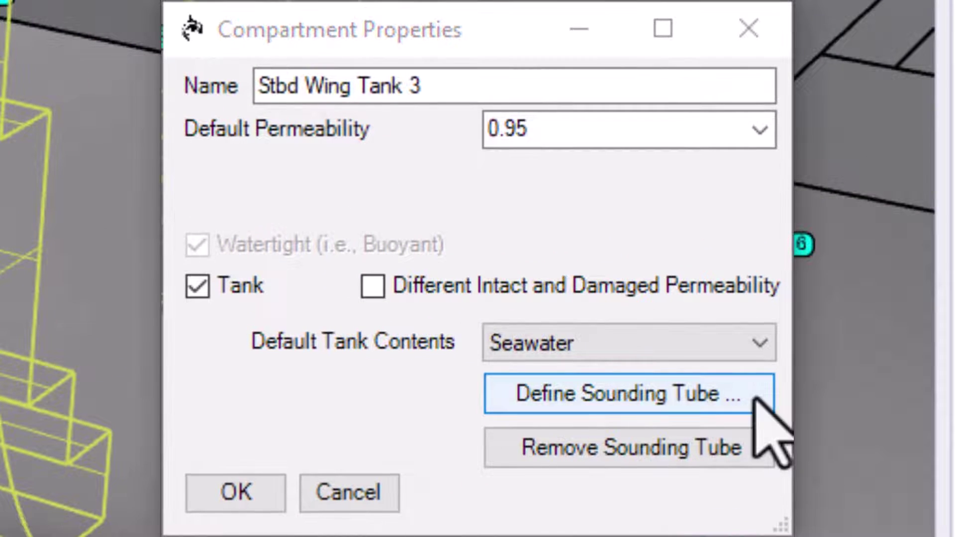
{"action": "left_click", "coordinate": [272, 502]}
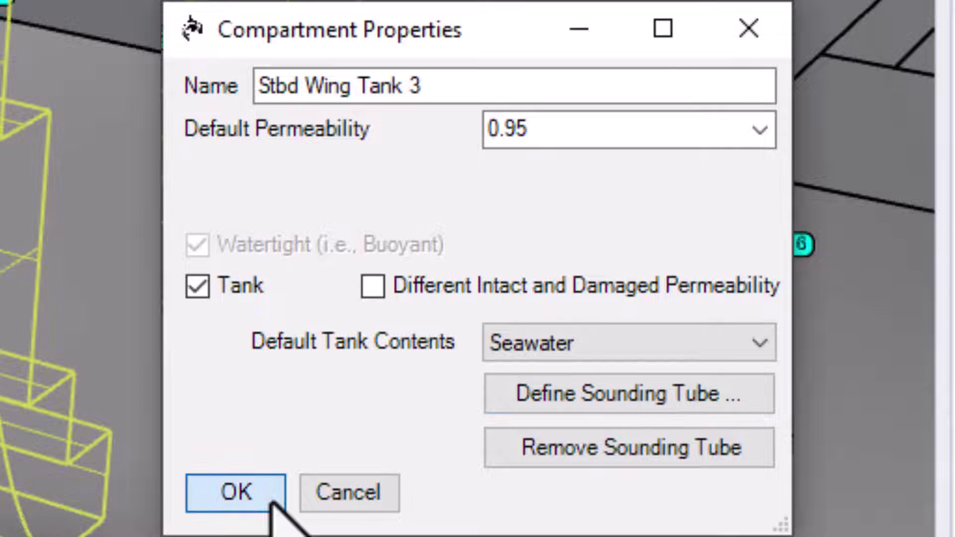